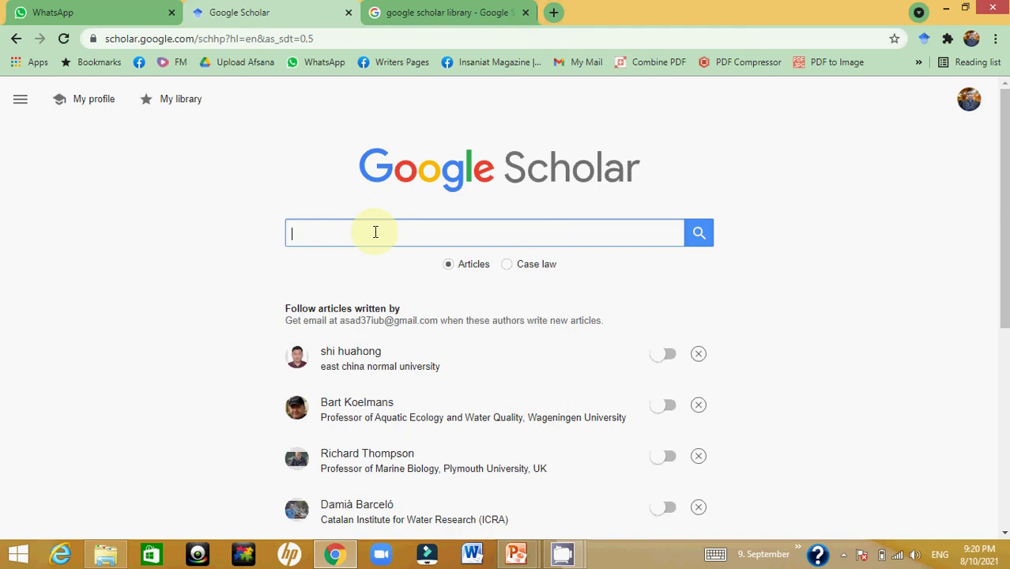
Step: Search the articles for the suggested query "how to control diabetes"
{"action": "type", "text": "how to c"}
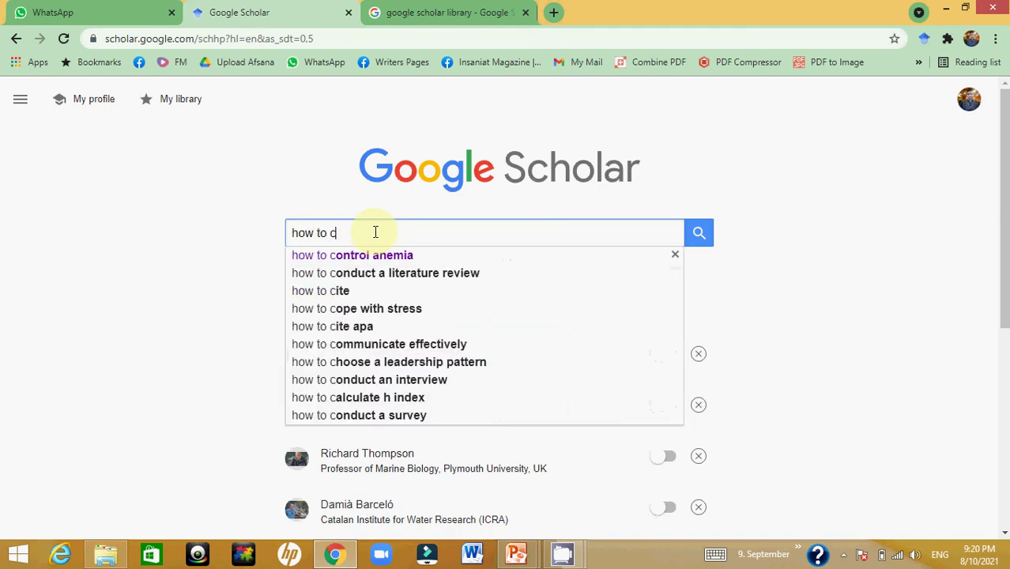
{"action": "type", "text": "ontrol"}
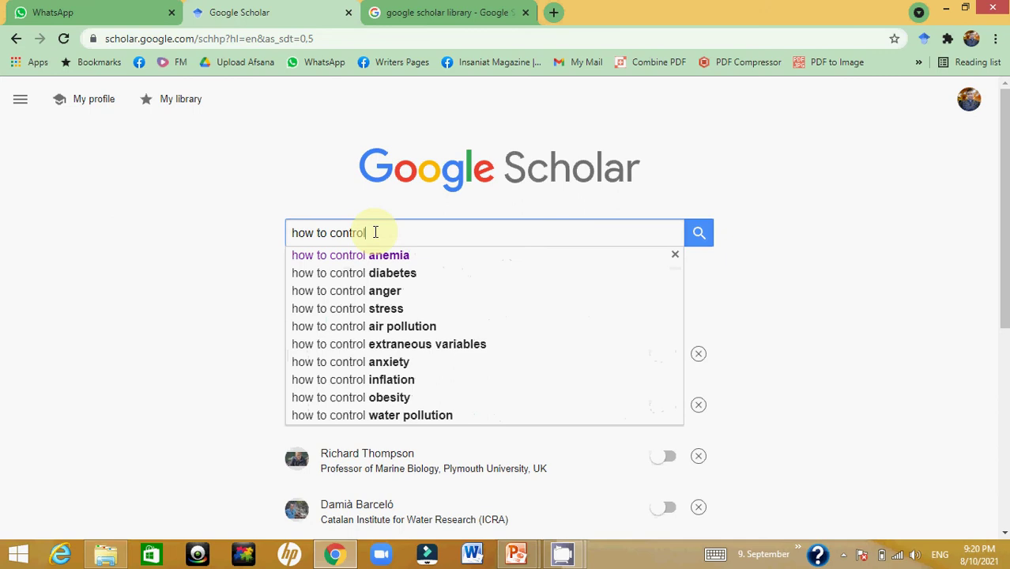
{"action": "left_click", "coordinate": [406, 283]}
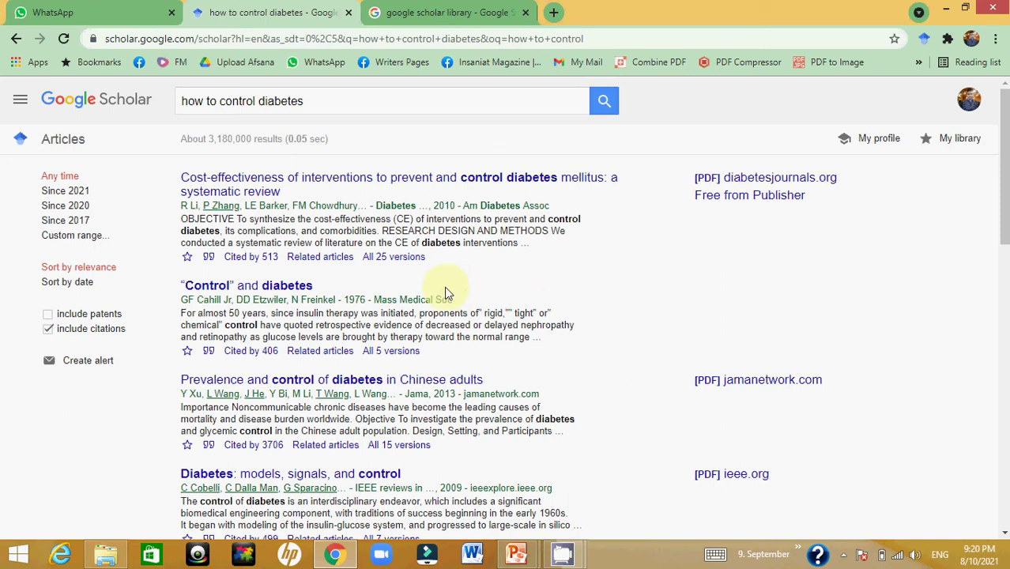
Step: Save the search result "Effect of intensive therapy on the development and progression of diabetic nephropathy" to the personal library
{"action": "scroll", "coordinate": [445, 293], "scroll_direction": "down", "scroll_amount": 2}
{"action": "scroll", "coordinate": [445, 293], "scroll_direction": "down", "scroll_amount": 6}
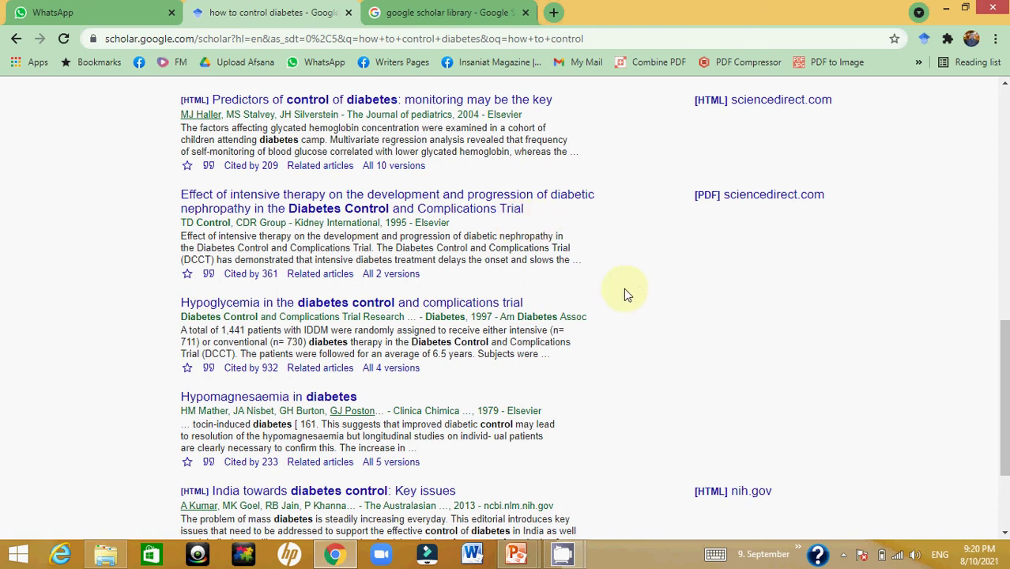
{"action": "scroll", "coordinate": [623, 287], "scroll_direction": "up", "scroll_amount": 1}
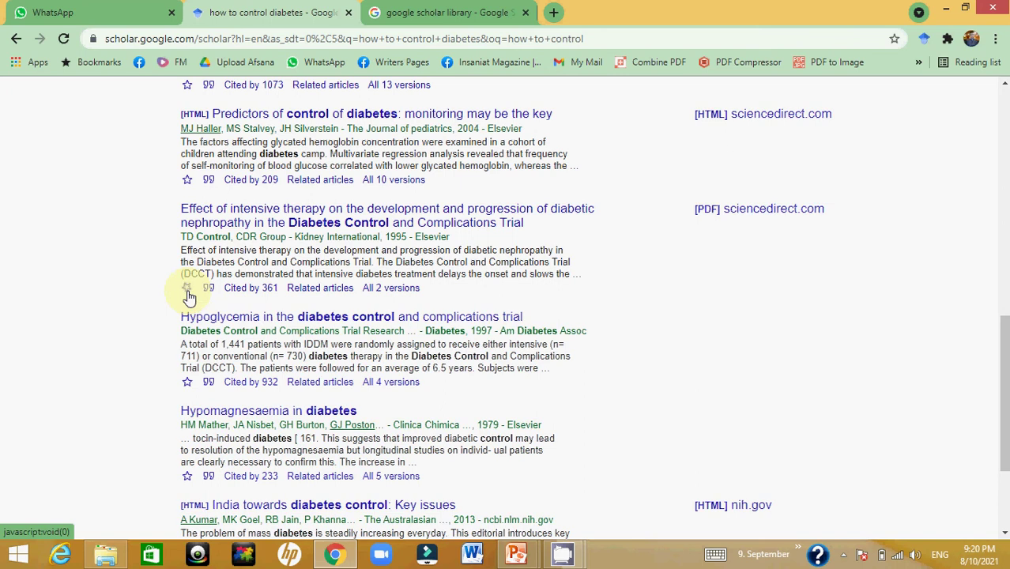
{"action": "left_click", "coordinate": [187, 289]}
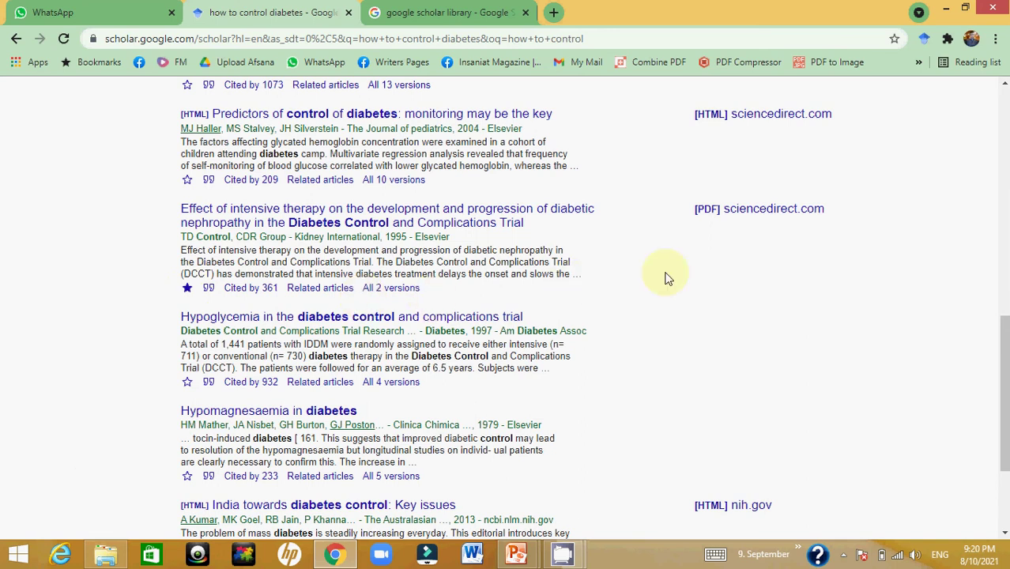
Step: Open the personal library and look through the saved articles labelled PhD
{"action": "scroll", "coordinate": [667, 278], "scroll_direction": "up", "scroll_amount": 10}
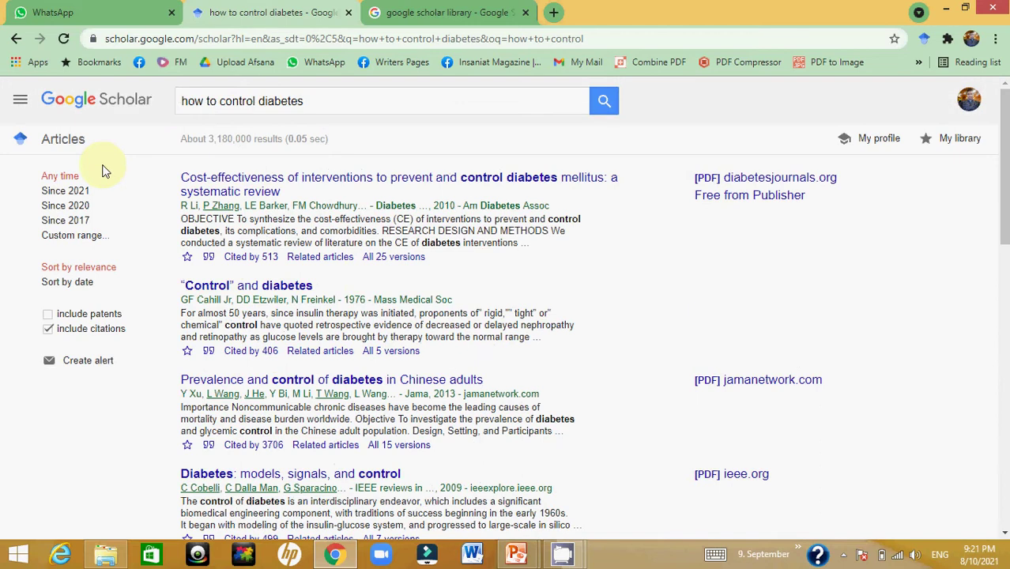
{"action": "left_click", "coordinate": [958, 147]}
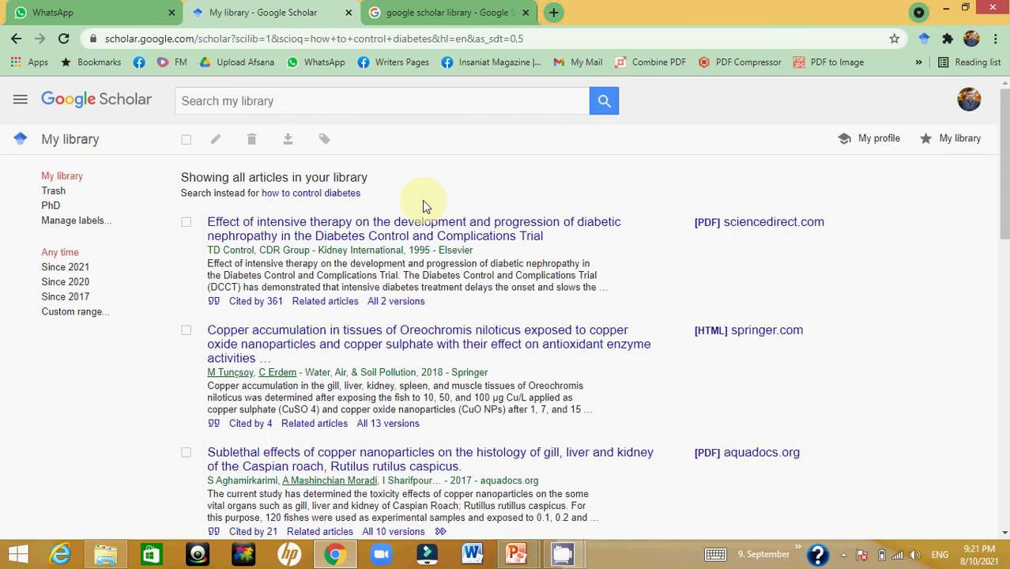
{"action": "left_click", "coordinate": [50, 207]}
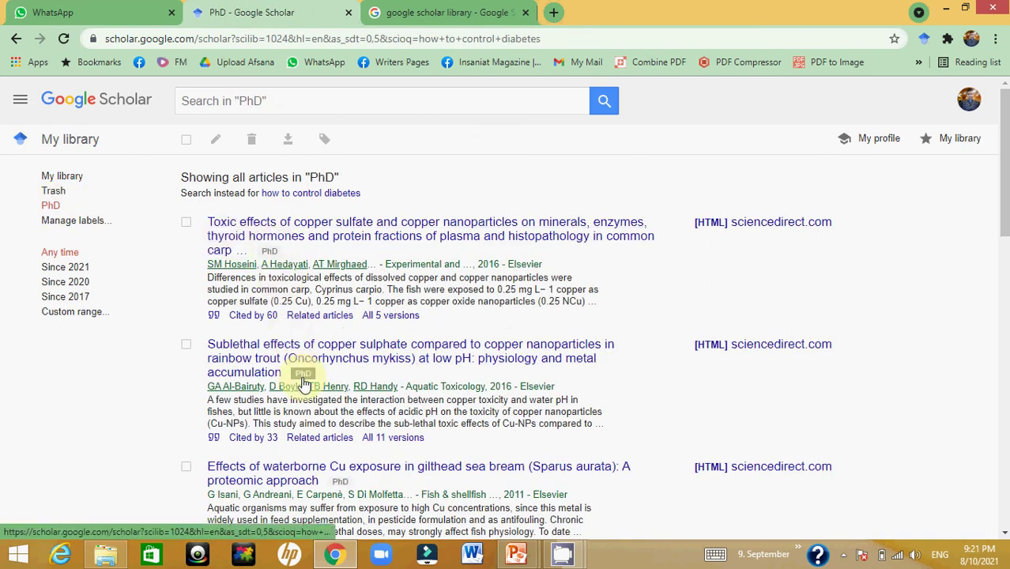
{"action": "scroll", "coordinate": [328, 386], "scroll_direction": "down", "scroll_amount": 3}
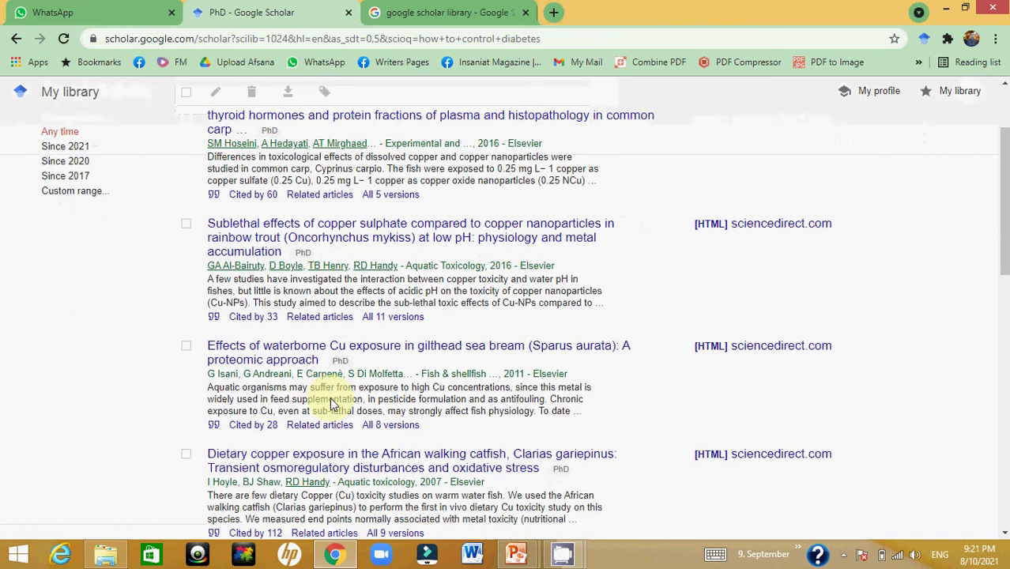
{"action": "scroll", "coordinate": [342, 365], "scroll_direction": "down", "scroll_amount": 3}
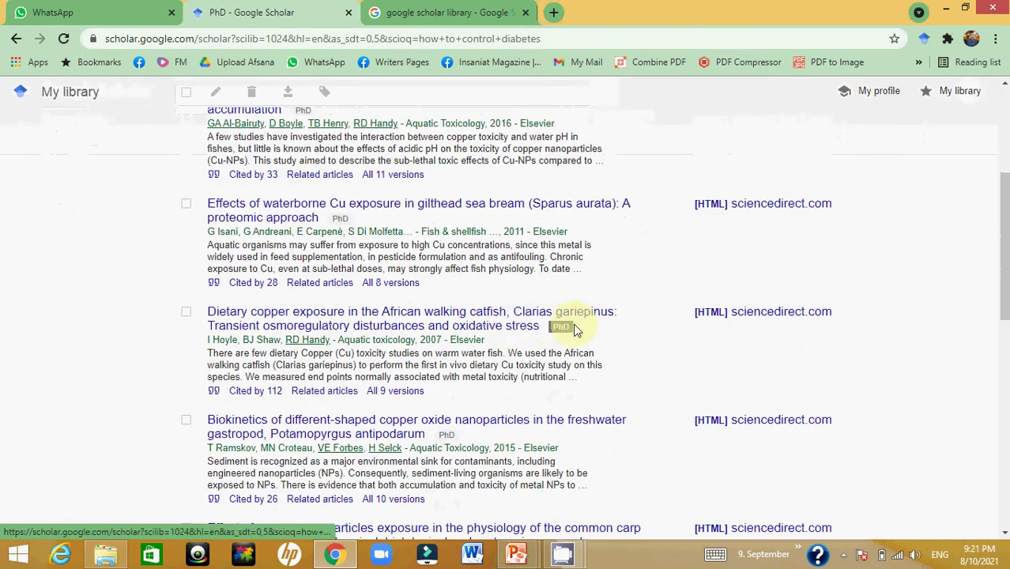
{"action": "scroll", "coordinate": [441, 440], "scroll_direction": "down", "scroll_amount": 5}
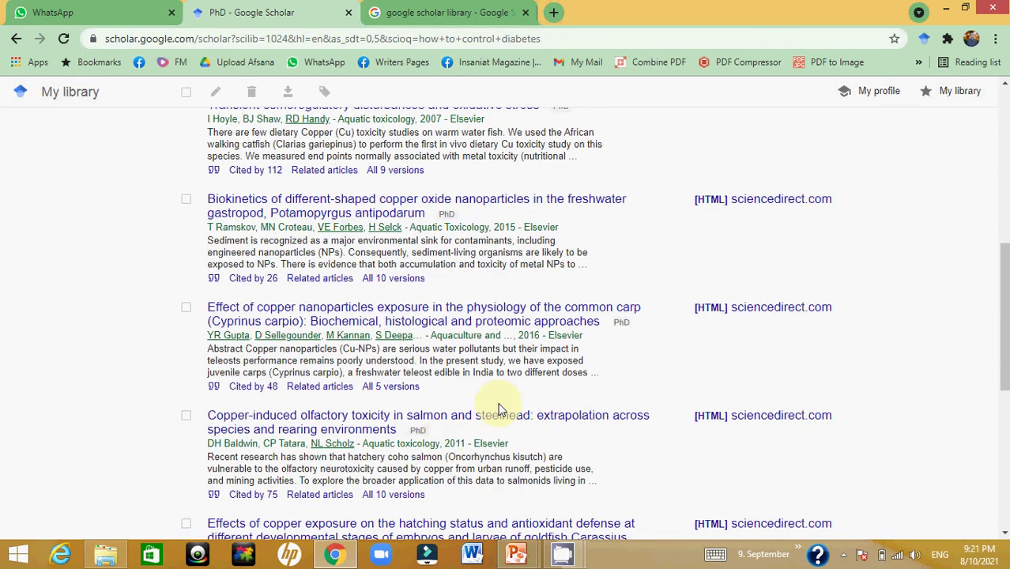
{"action": "scroll", "coordinate": [562, 423], "scroll_direction": "down", "scroll_amount": 2}
{"action": "scroll", "coordinate": [563, 423], "scroll_direction": "down", "scroll_amount": 5}
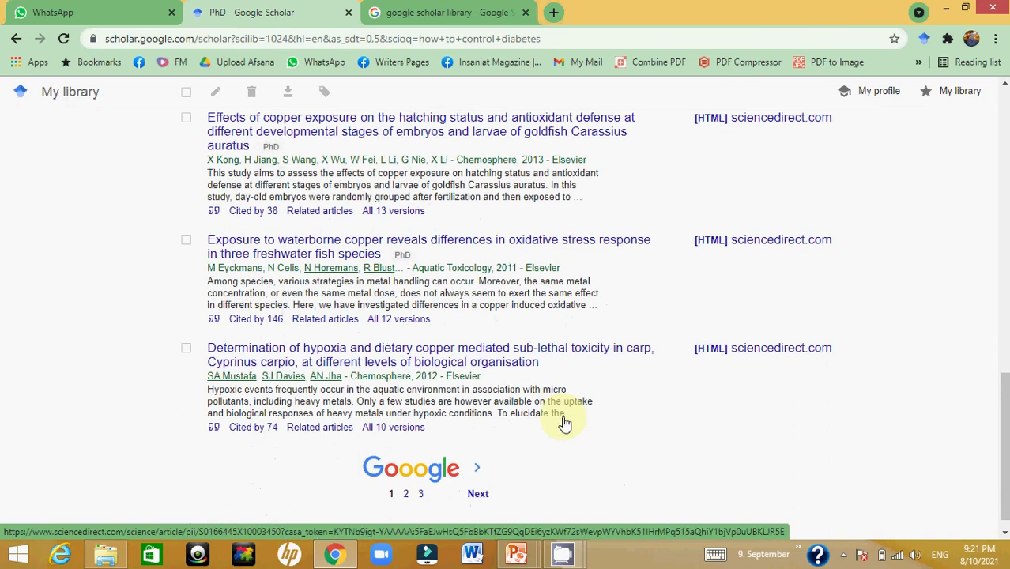
{"action": "scroll", "coordinate": [564, 419], "scroll_direction": "up", "scroll_amount": 5}
{"action": "scroll", "coordinate": [563, 424], "scroll_direction": "up", "scroll_amount": 8}
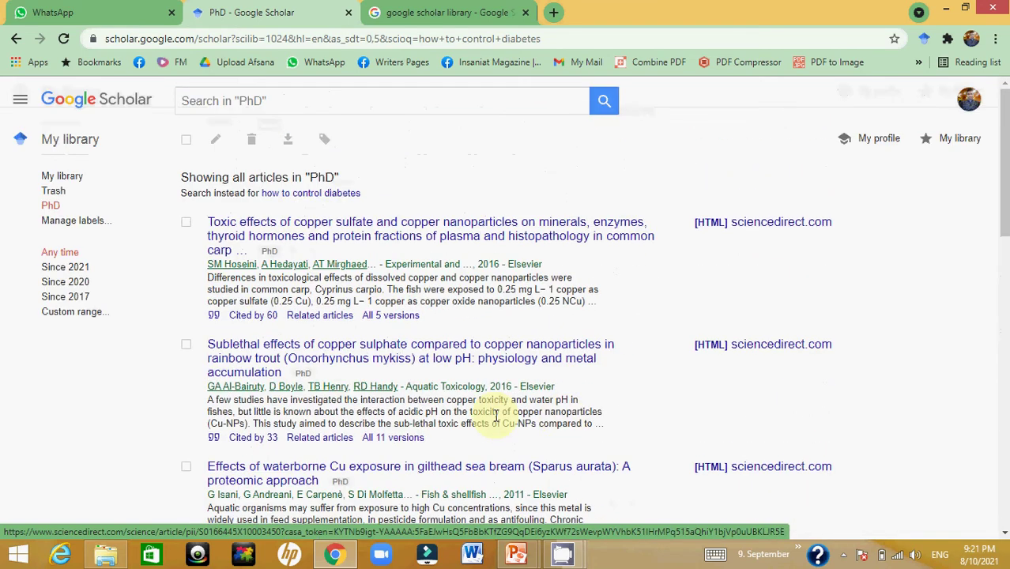
Step: Create a new library label named "My research project"
{"action": "left_click", "coordinate": [71, 182]}
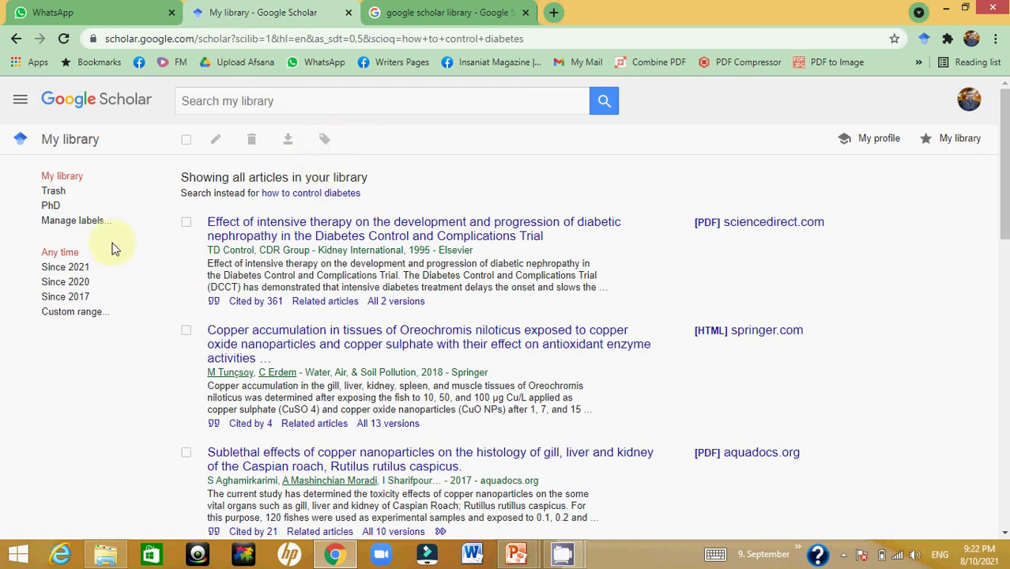
{"action": "left_click", "coordinate": [71, 224]}
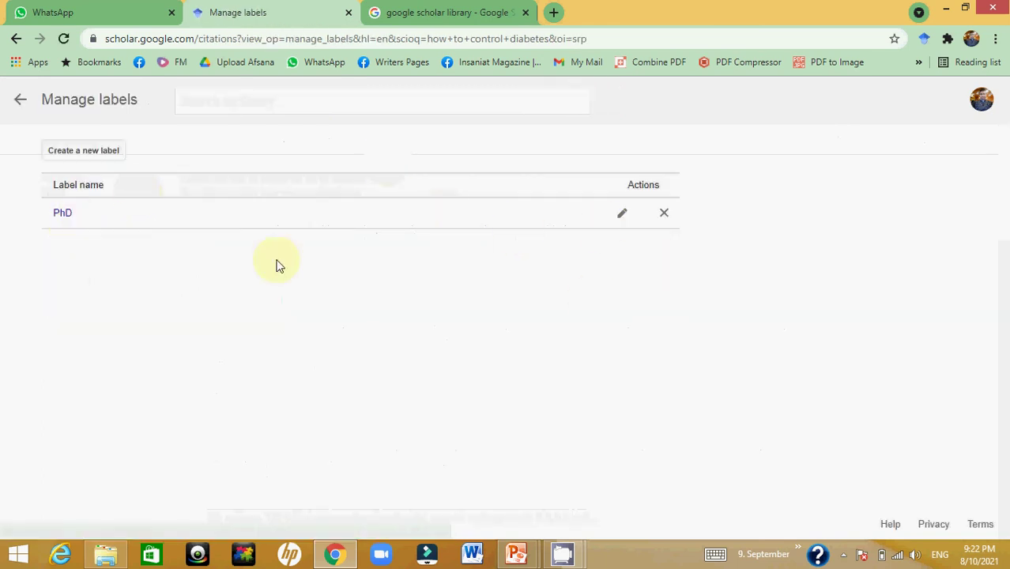
{"action": "left_click", "coordinate": [102, 159]}
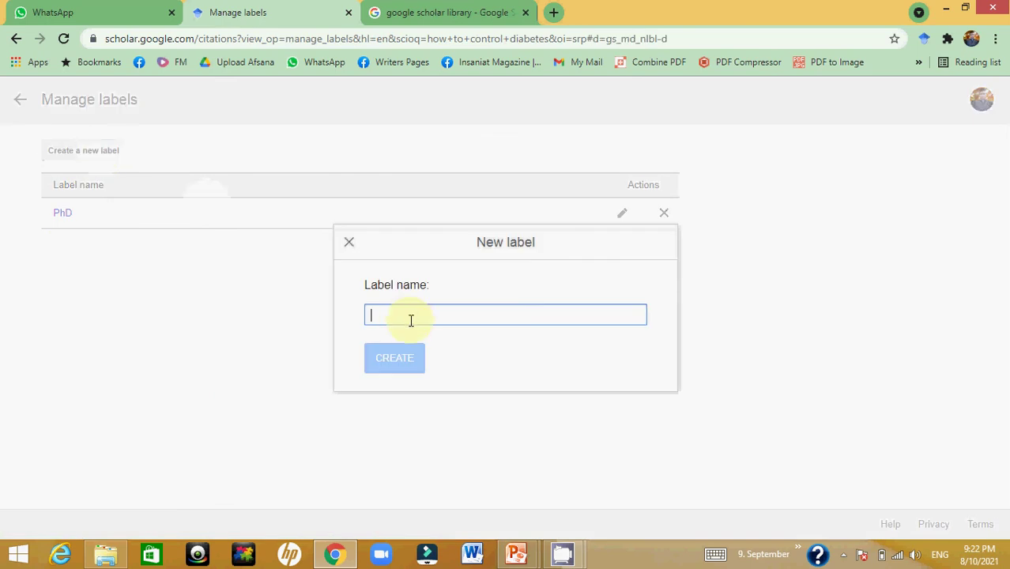
{"action": "type", "text": "My re"}
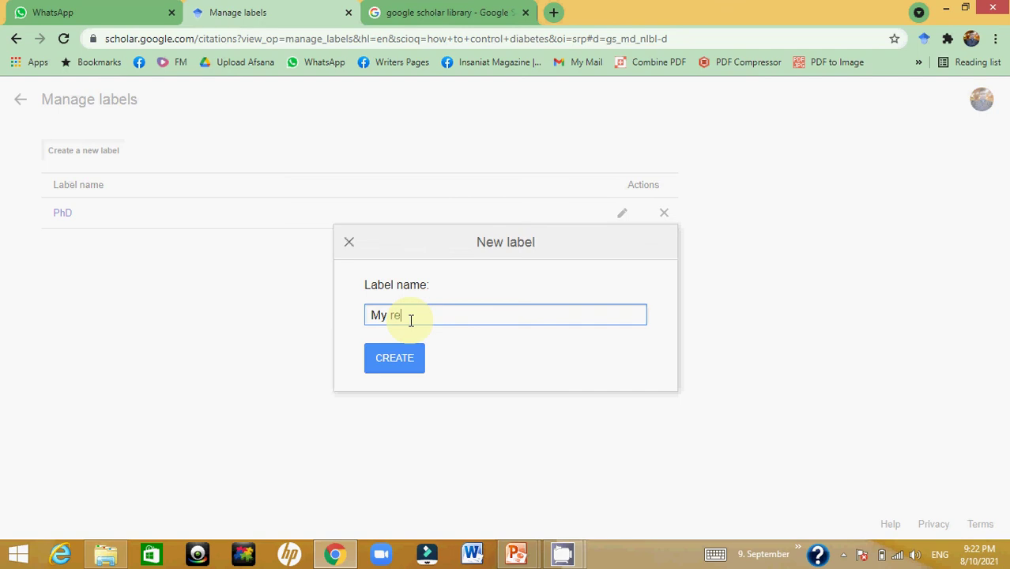
{"action": "type", "text": "searc"}
{"action": "type", "text": "h project"}
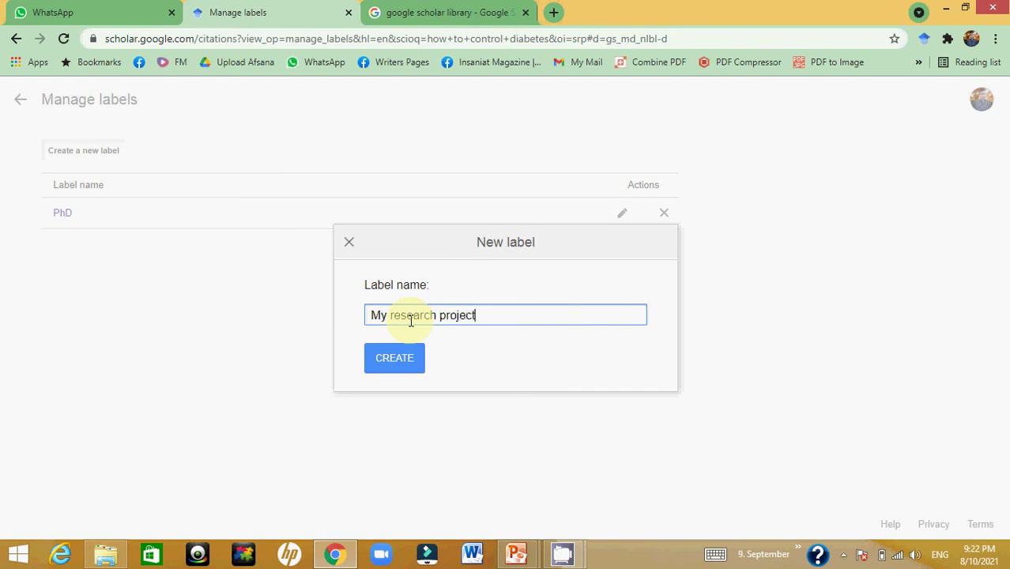
{"action": "left_click", "coordinate": [402, 365]}
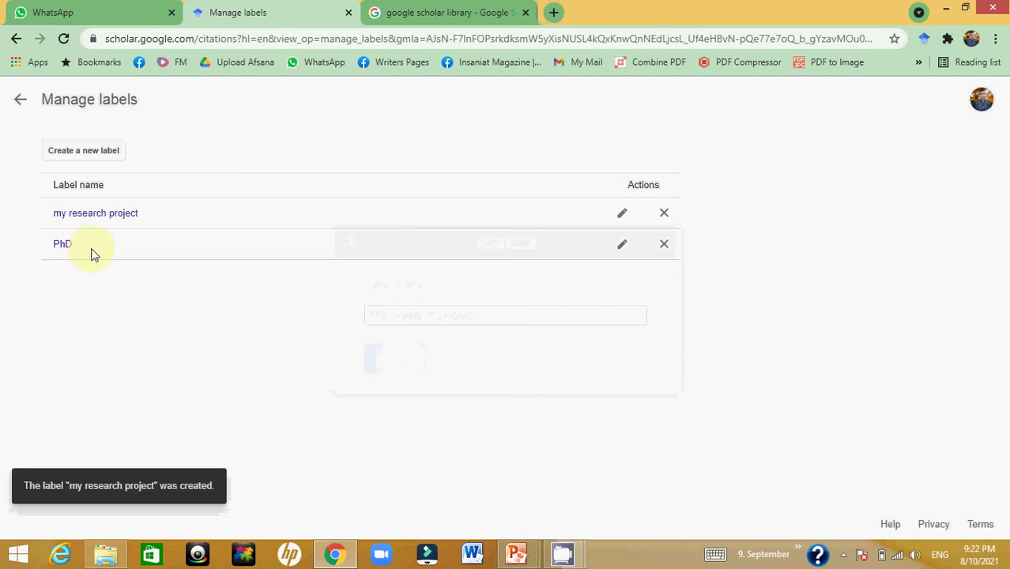
Step: Apply the "my research project" label to the library article on intensive therapy and diabetic nephropathy
{"action": "left_click", "coordinate": [23, 98]}
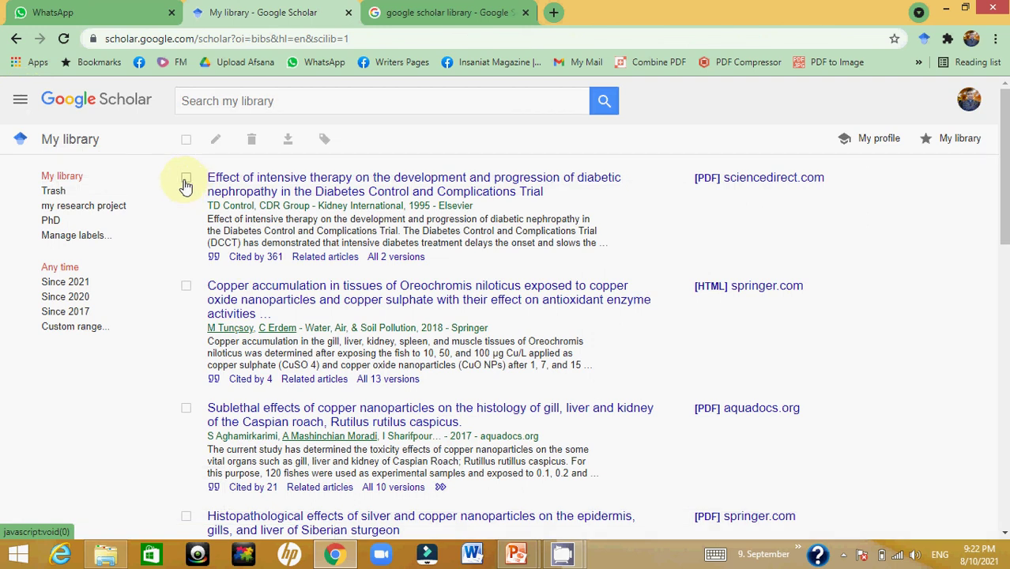
{"action": "left_click", "coordinate": [187, 182]}
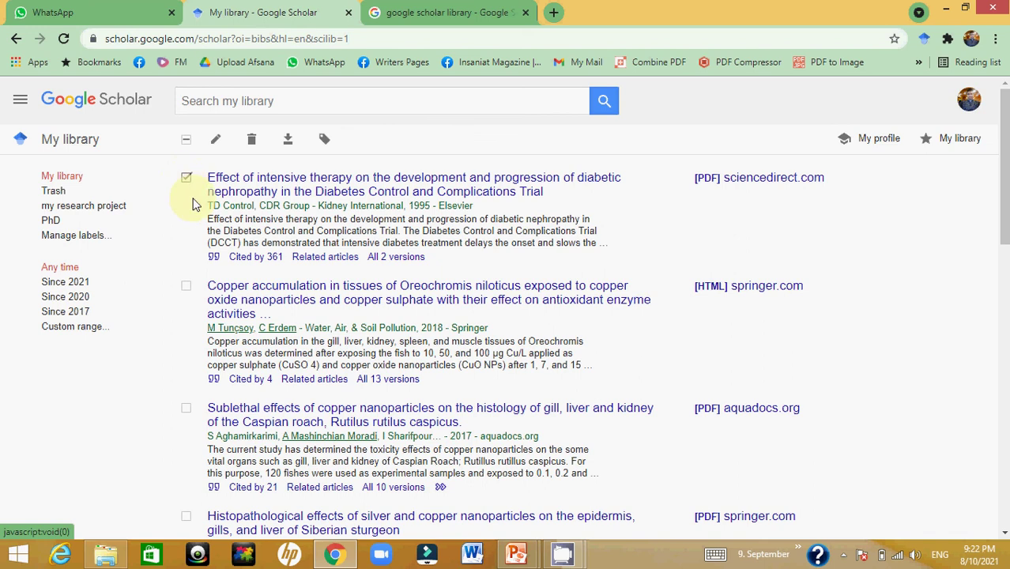
{"action": "scroll", "coordinate": [188, 305], "scroll_direction": "down", "scroll_amount": 3}
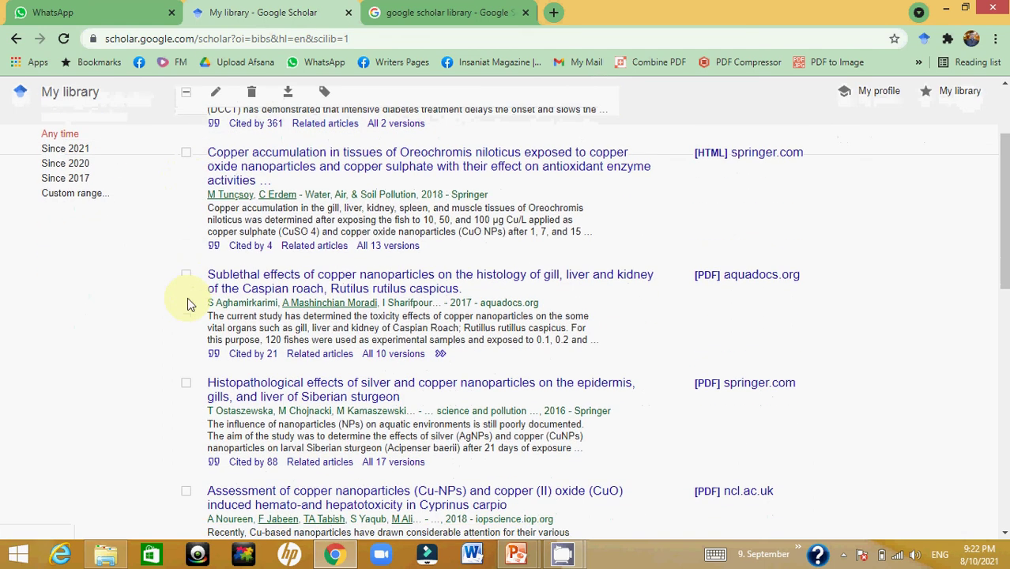
{"action": "scroll", "coordinate": [188, 297], "scroll_direction": "up", "scroll_amount": 3}
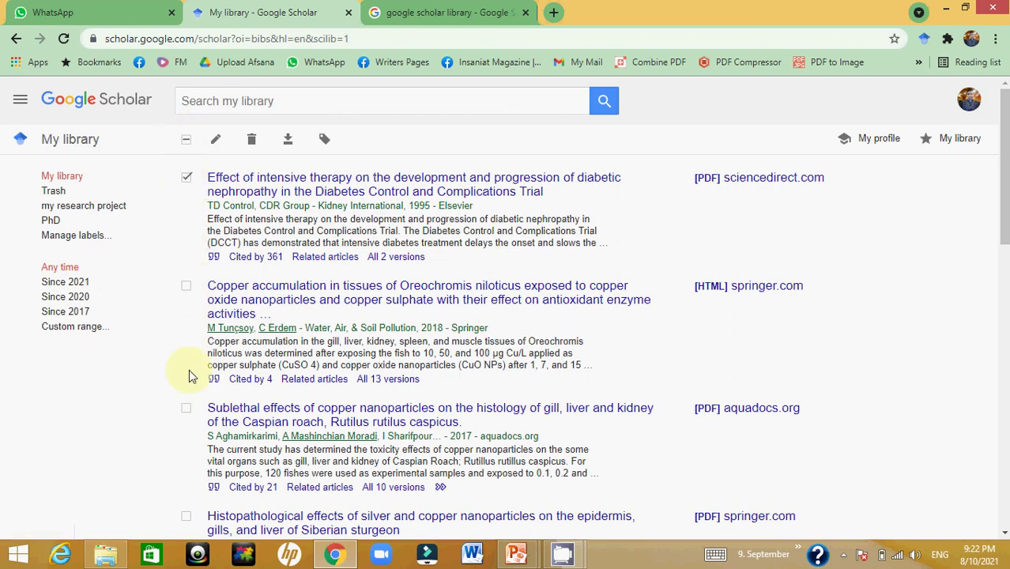
{"action": "left_click", "coordinate": [323, 145]}
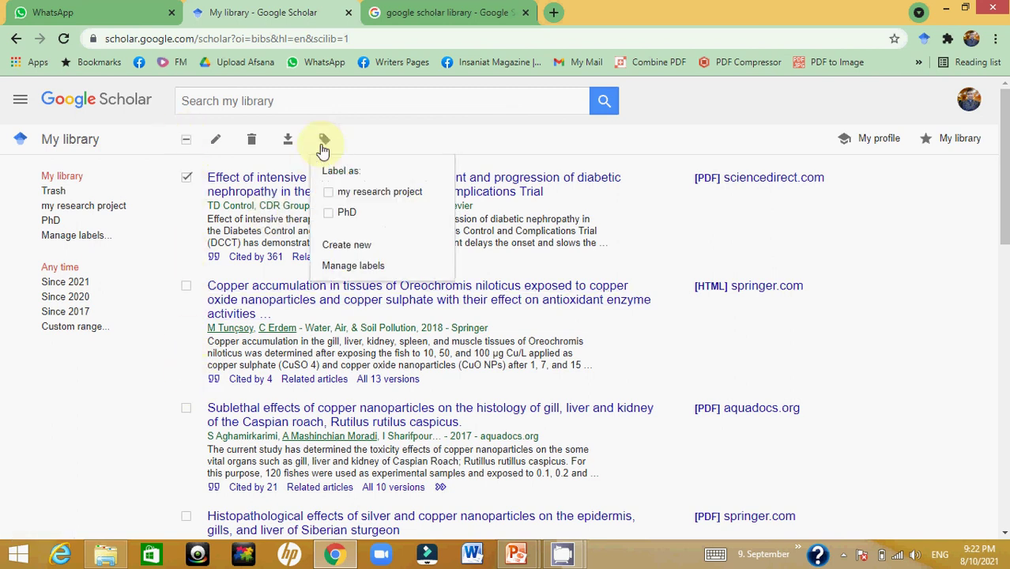
{"action": "left_click", "coordinate": [329, 194]}
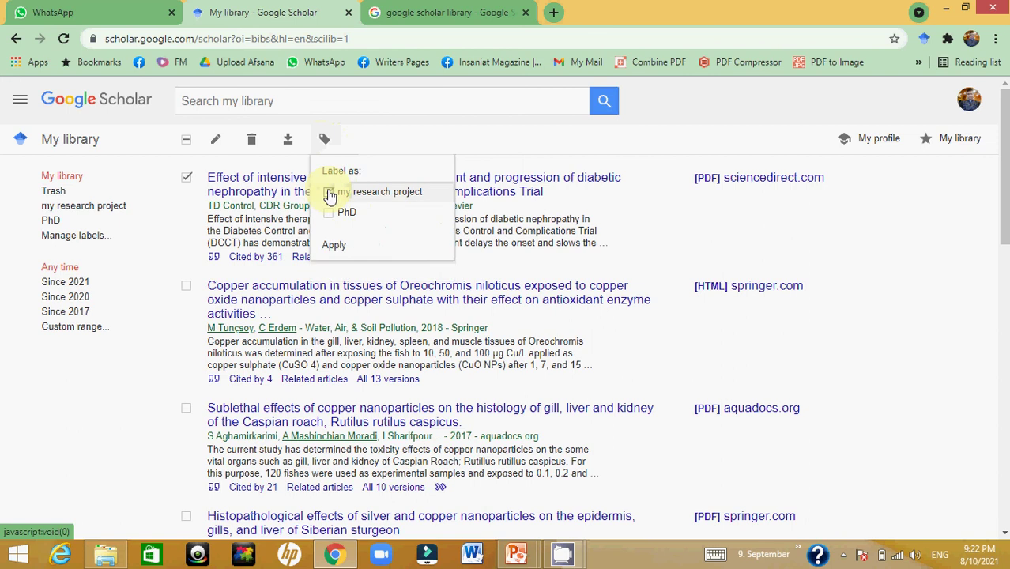
{"action": "left_click", "coordinate": [334, 248]}
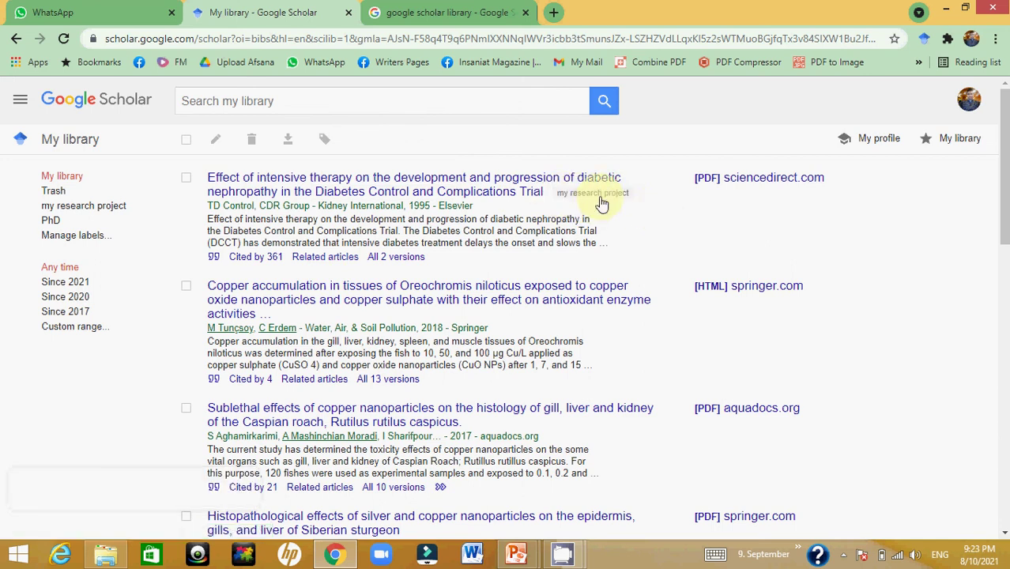
Step: View the articles filed under the "my research project" label
{"action": "left_click", "coordinate": [96, 207]}
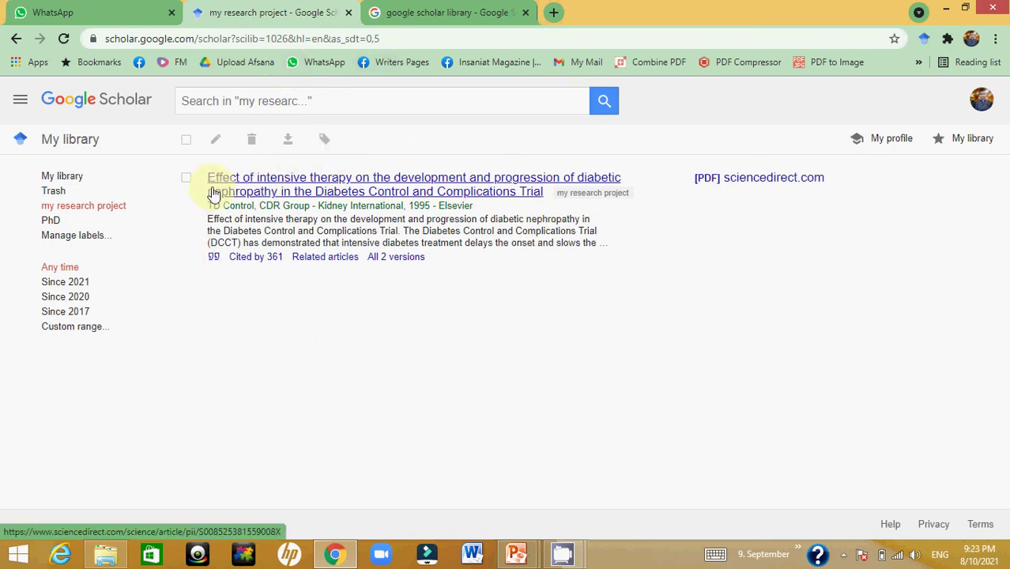
{"action": "left_click", "coordinate": [188, 183]}
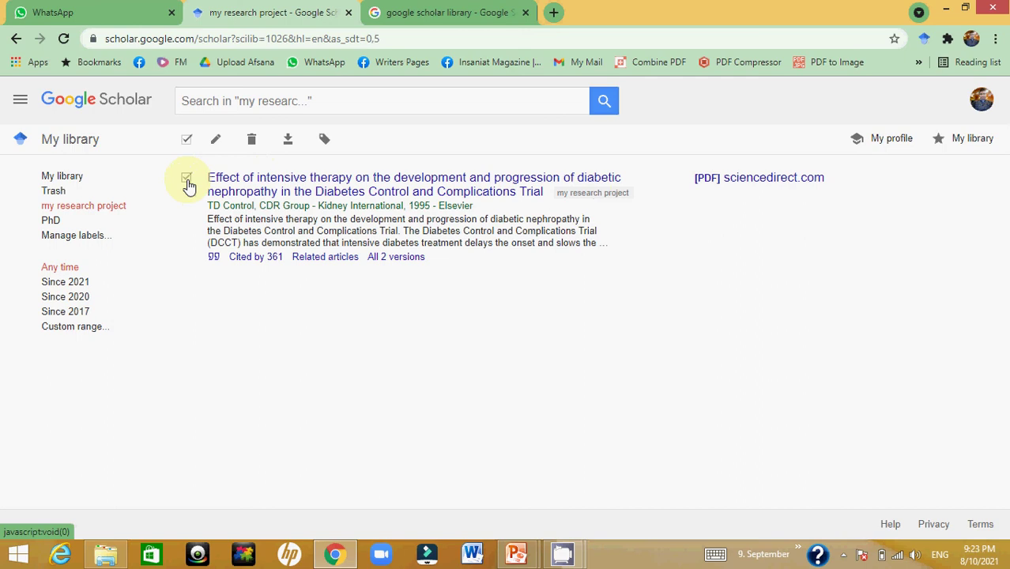
{"action": "left_click", "coordinate": [187, 182]}
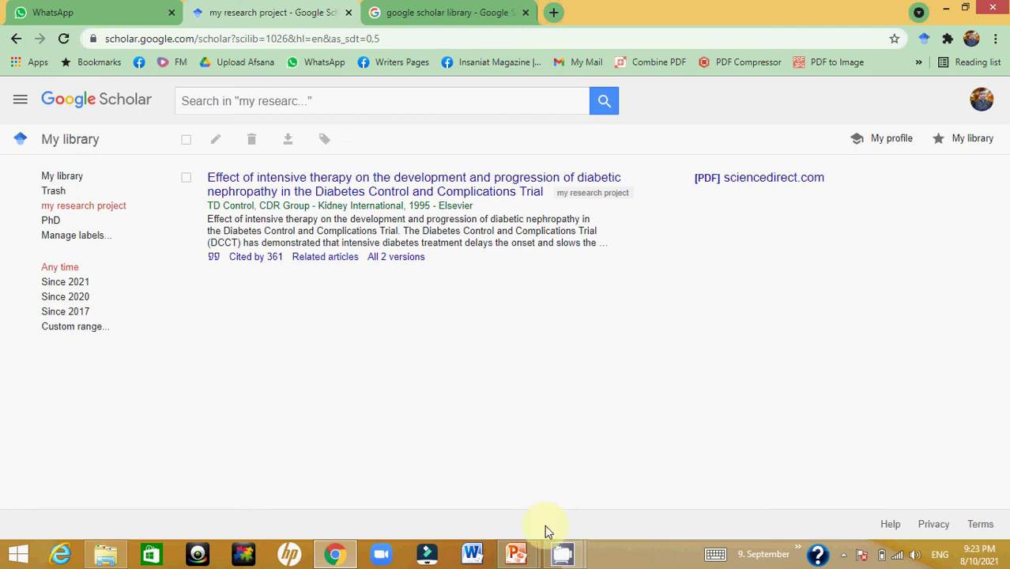
Step: Switch to the PowerPoint presentation "Empty - Copy" and start the slide show from the current slide, slide 5
{"action": "mouse_move", "coordinate": [524, 559]}
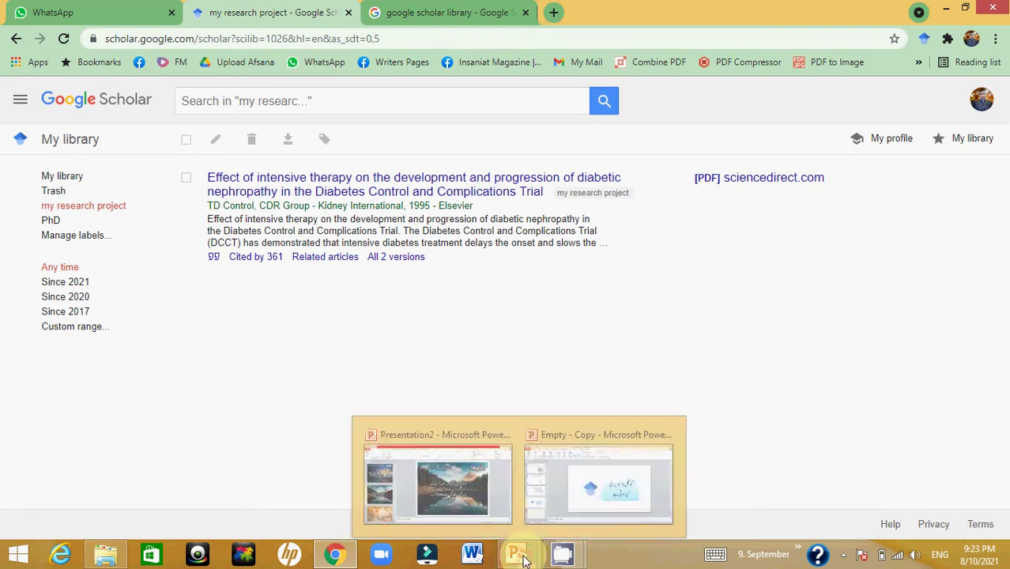
{"action": "left_click", "coordinate": [568, 498]}
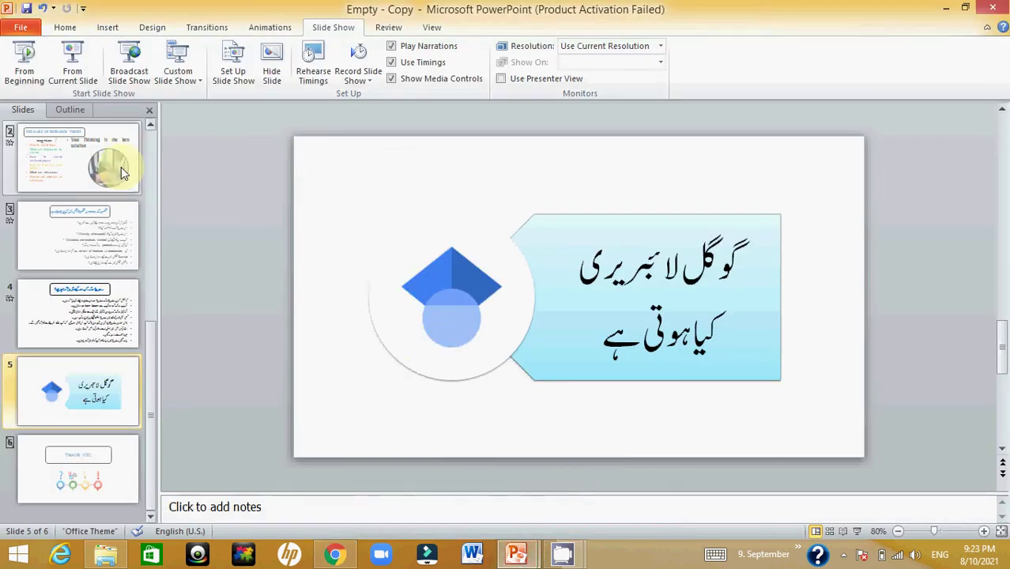
{"action": "left_click", "coordinate": [84, 72]}
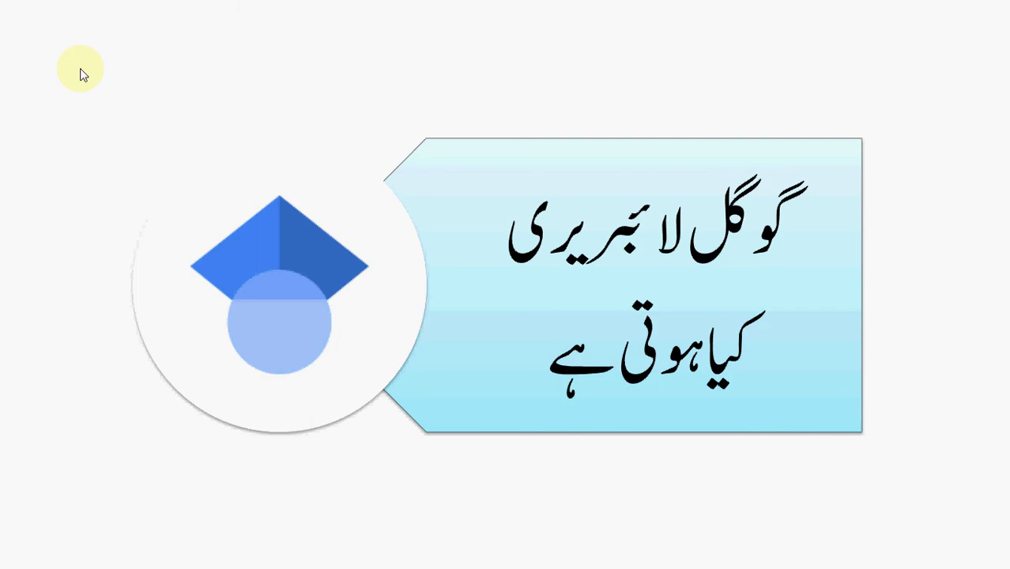